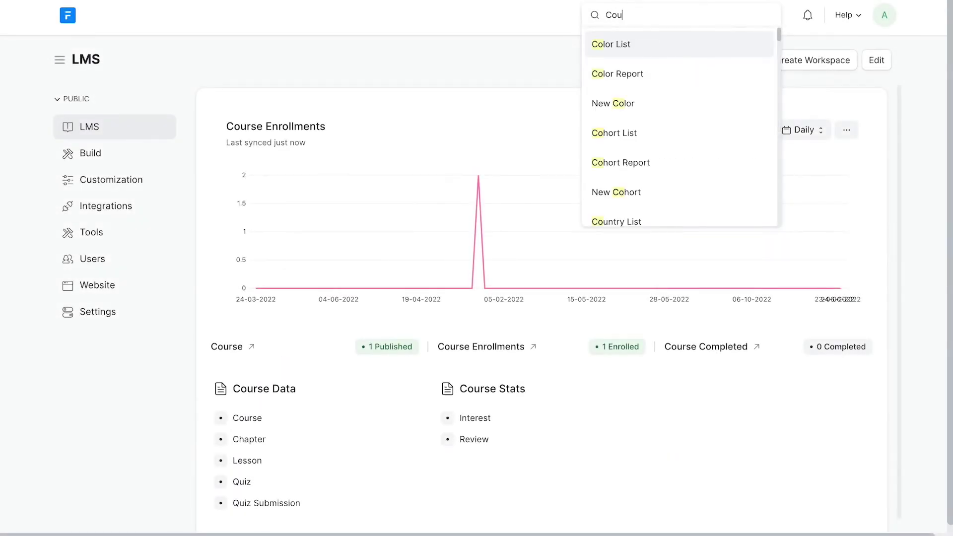
- Search 'Course Less' in the awesome bar and open the Course Lesson list
type("se Less")
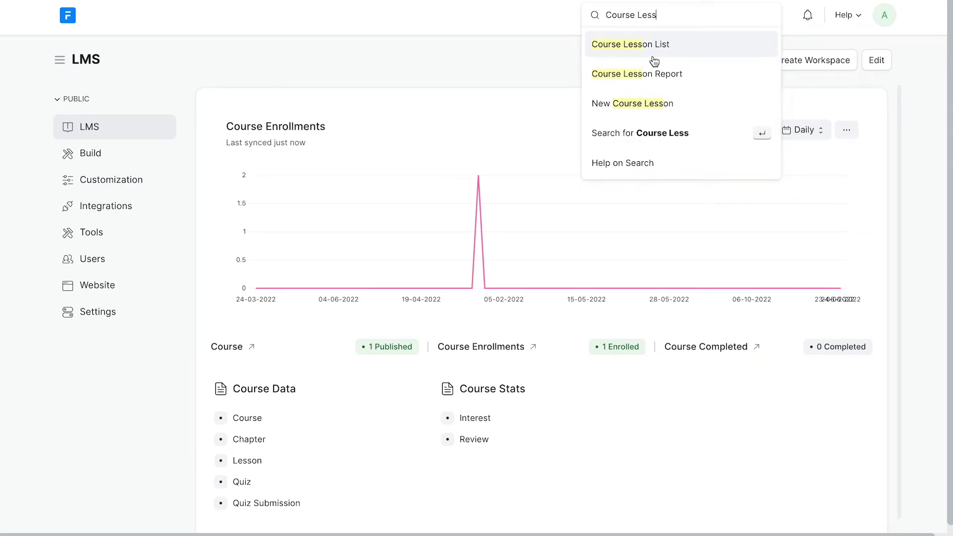
left_click(263, 465)
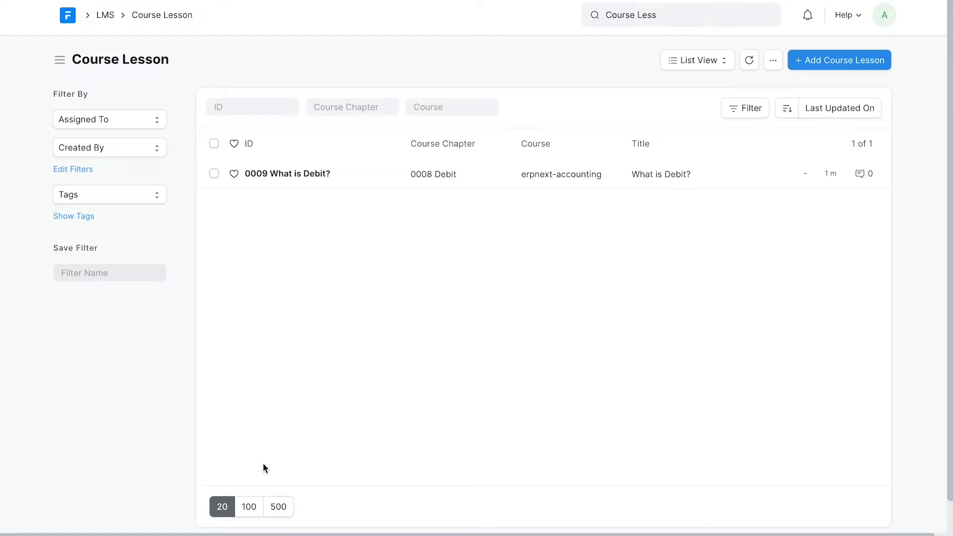
- Create lesson 'What is Chart of Accounts?' under chapter Chart of Accounts with Include In Preview ticked
left_click(858, 72)
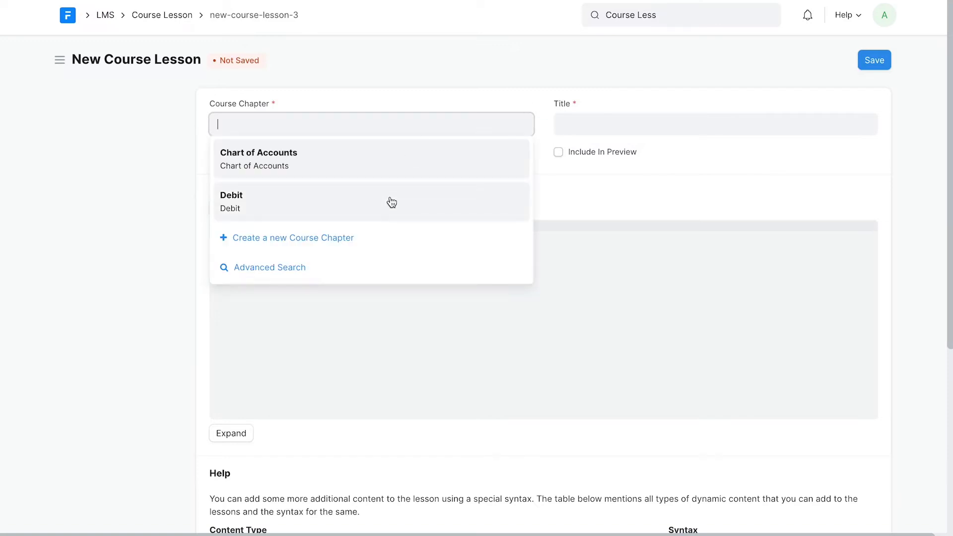
left_click(412, 176)
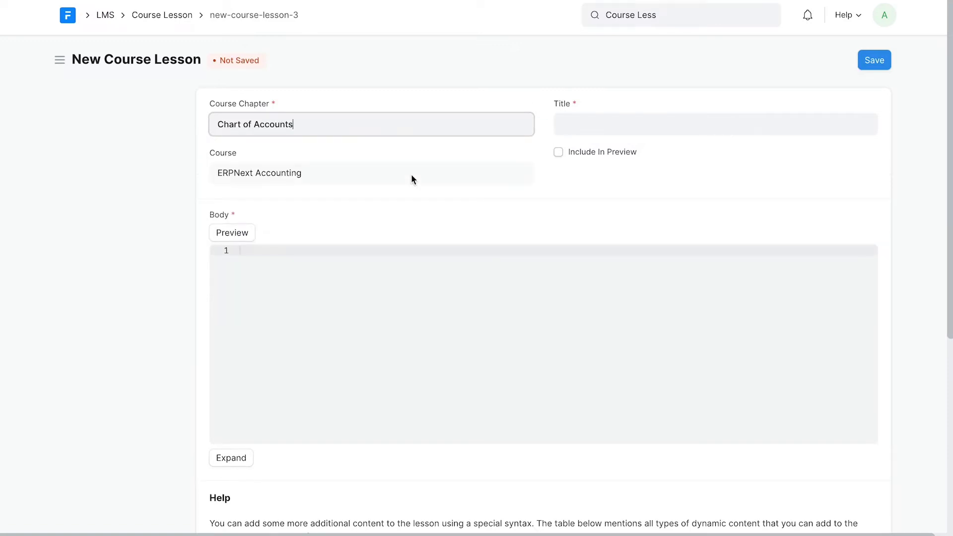
left_click(601, 118)
type("What i")
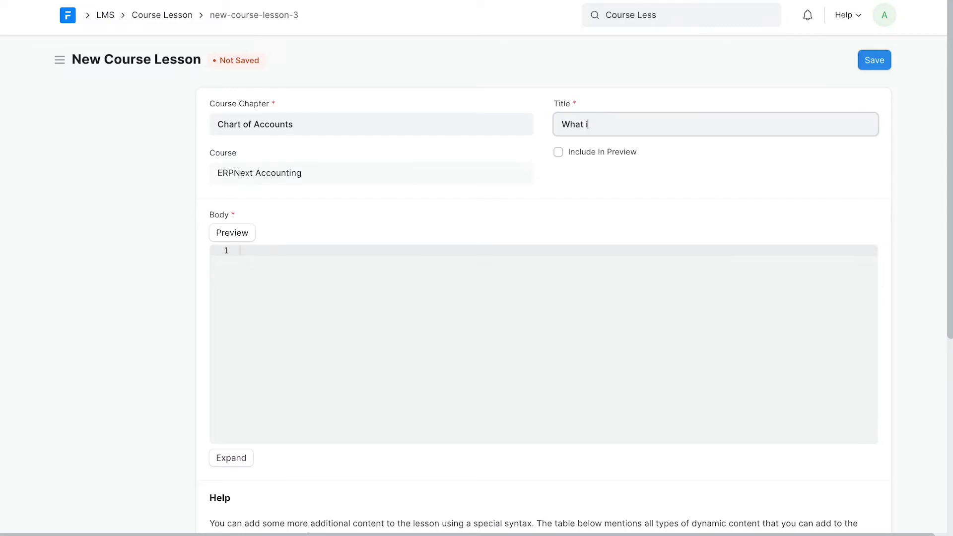
type("s Chart of Accounts?")
left_click(601, 189)
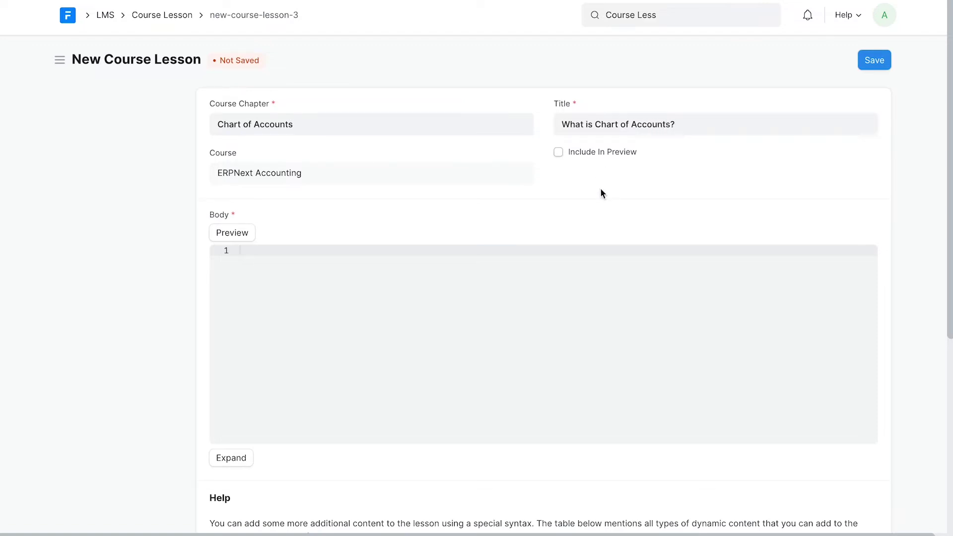
left_click(558, 152)
- Review the embed syntax in the Help table, then switch to the YouTube video page
scroll(577, 196, "down", 3)
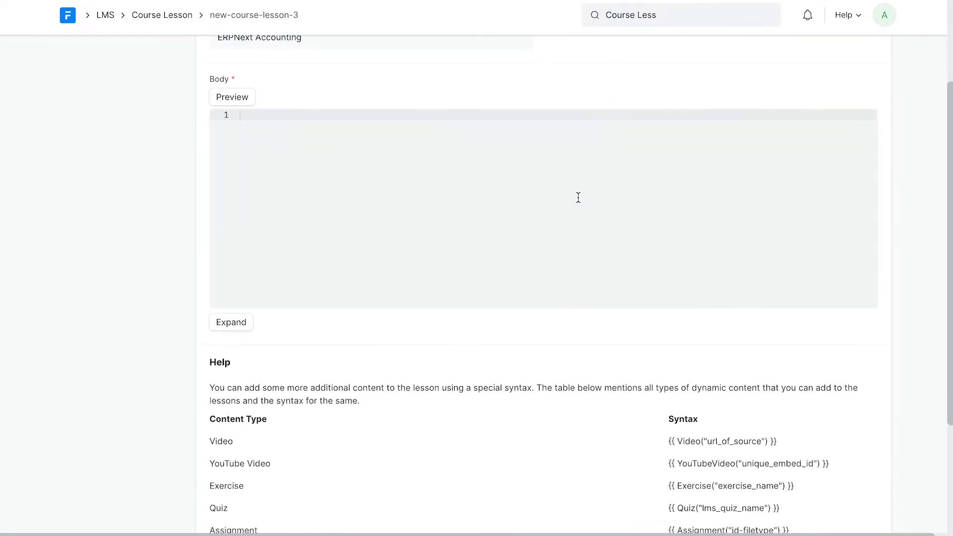
scroll(578, 197, "down", 1)
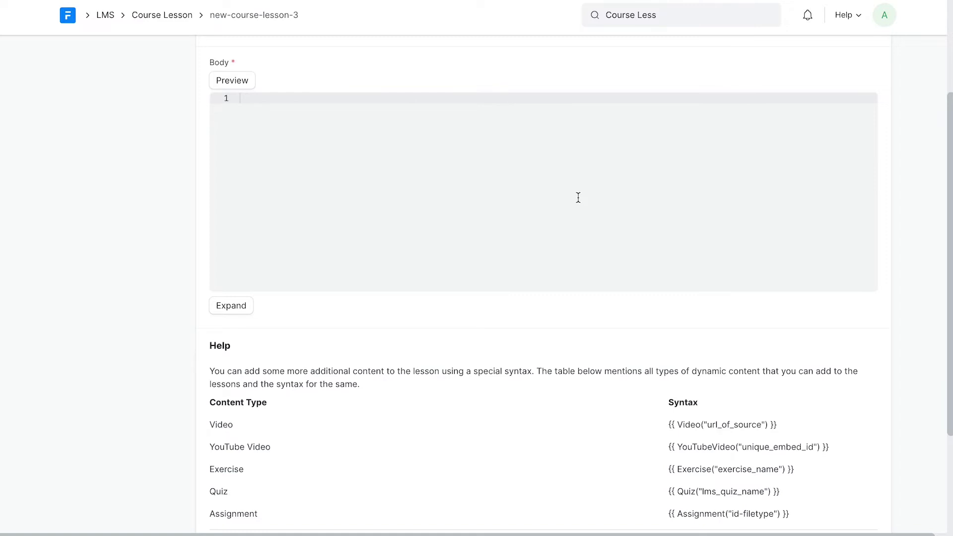
scroll(579, 198, "down", 1)
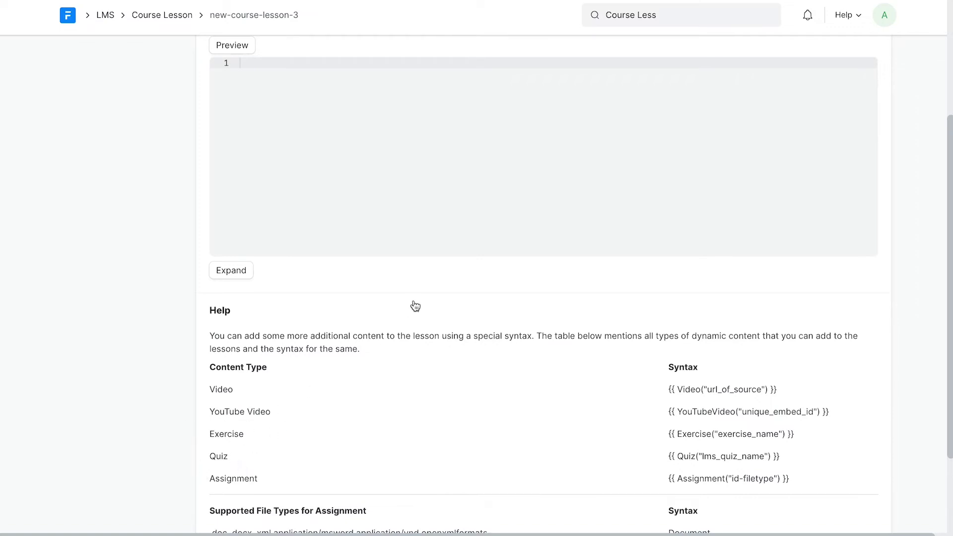
scroll(415, 304, "up", 3)
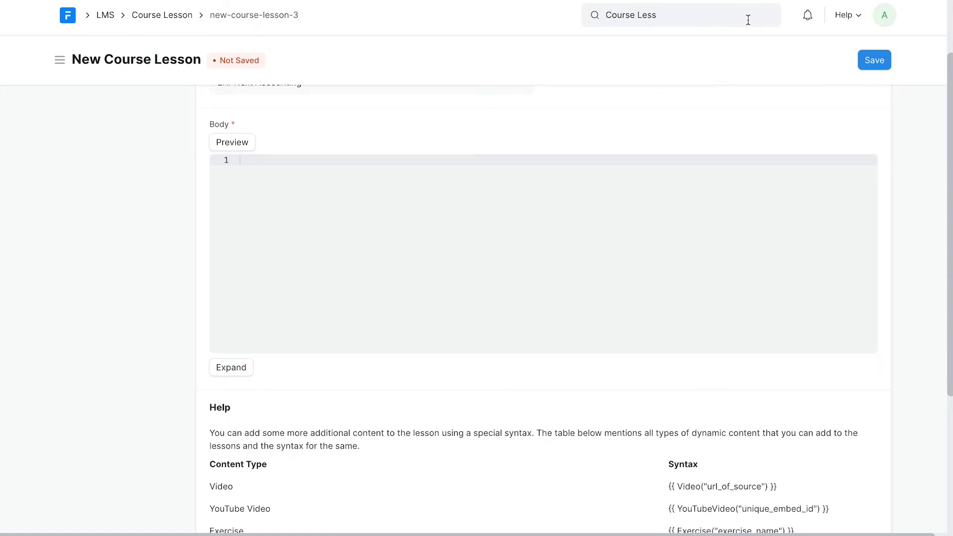
key("ctrl+Tab")
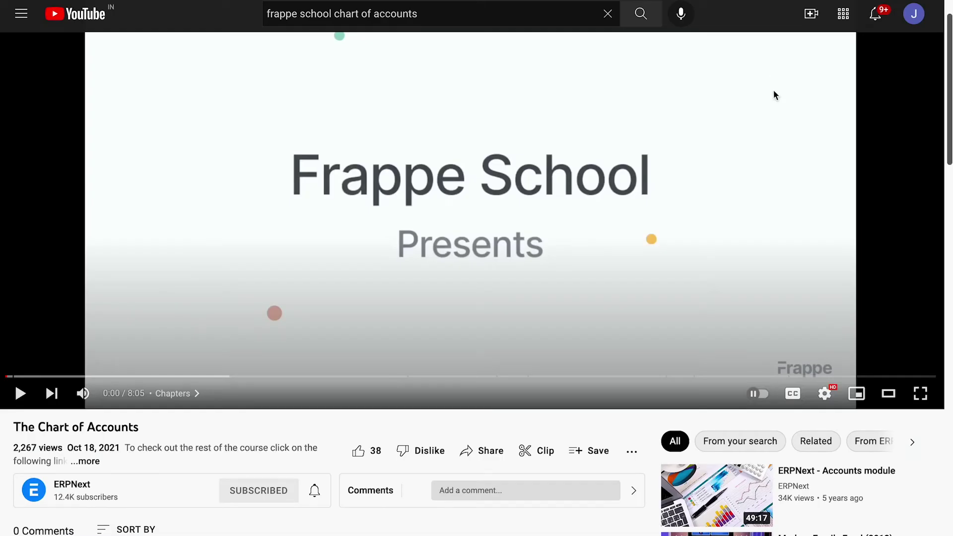
- Select the video ID 7534JOshNHM in The Chart of Accounts video's share link
scroll(777, 106, "up", 1)
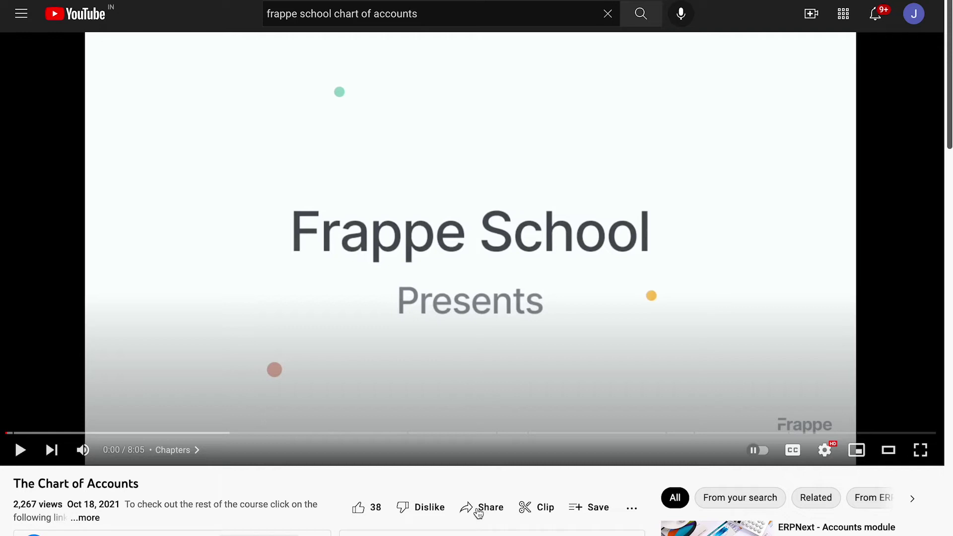
left_click(479, 513)
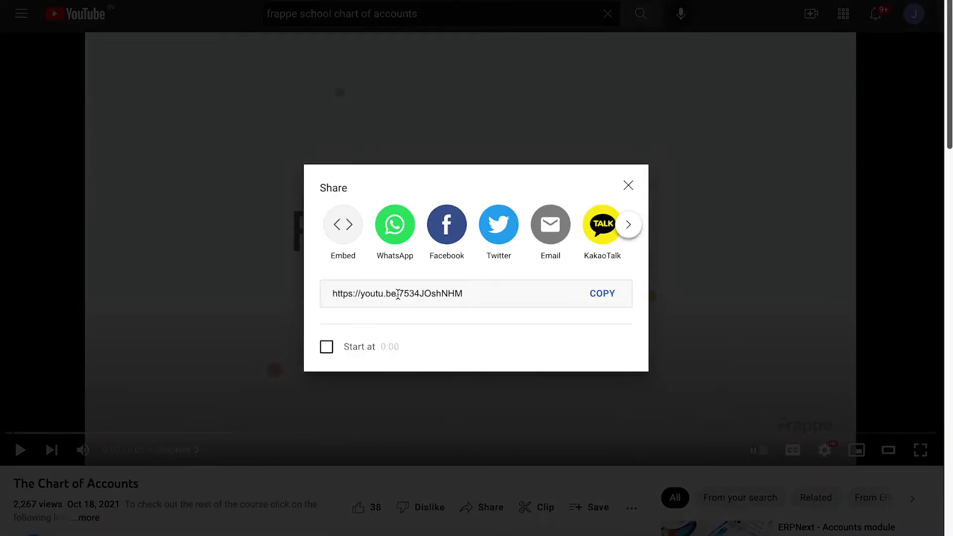
left_click_drag(397, 292, 479, 294)
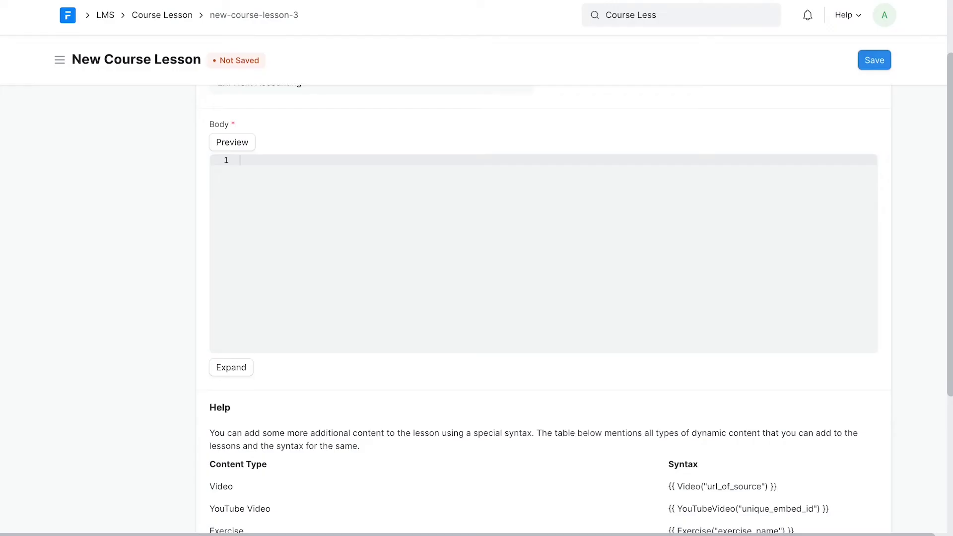
- Look up the YouTube Video embed syntax in the lesson's Help table
scroll(530, 191, "down", 4)
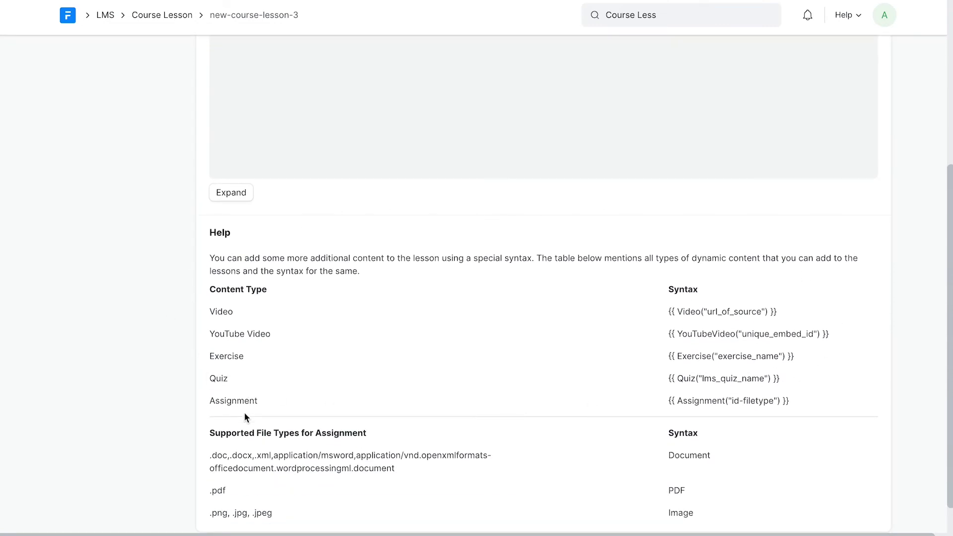
left_click_drag(210, 335, 310, 338)
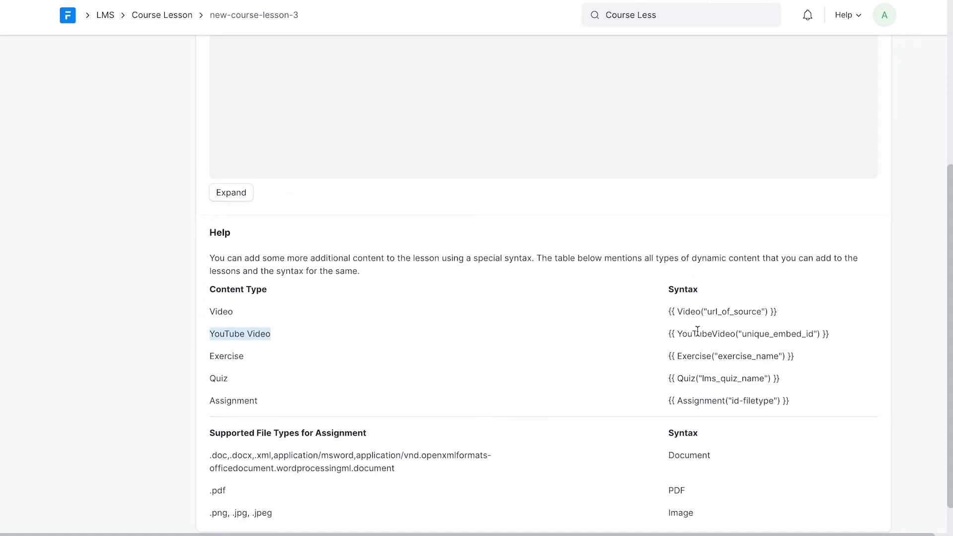
left_click_drag(661, 338, 874, 340)
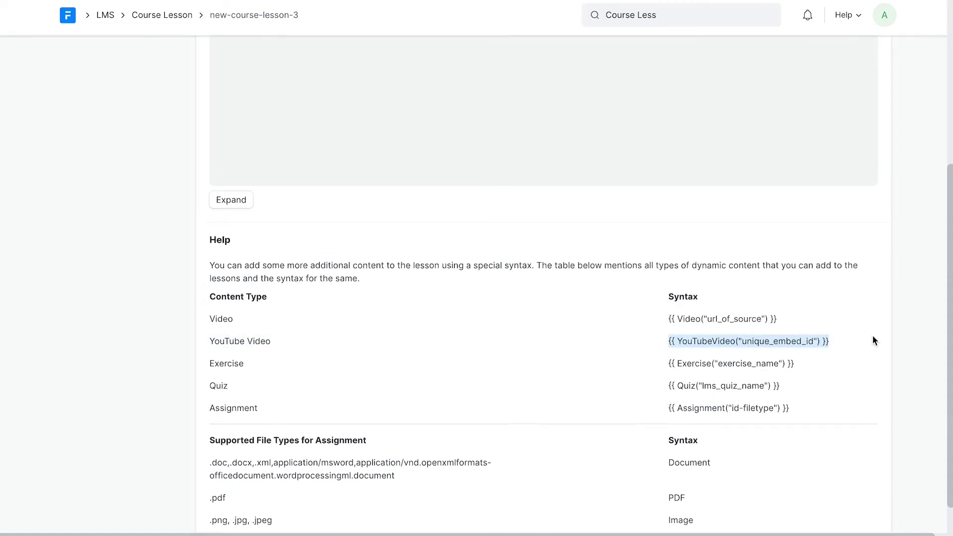
- Start the Body with {{ YouTubeVideo("7534JOshNHM") }} using the copied video ID
scroll(872, 337, "up", 3)
left_click(668, 249)
type("{{ ")
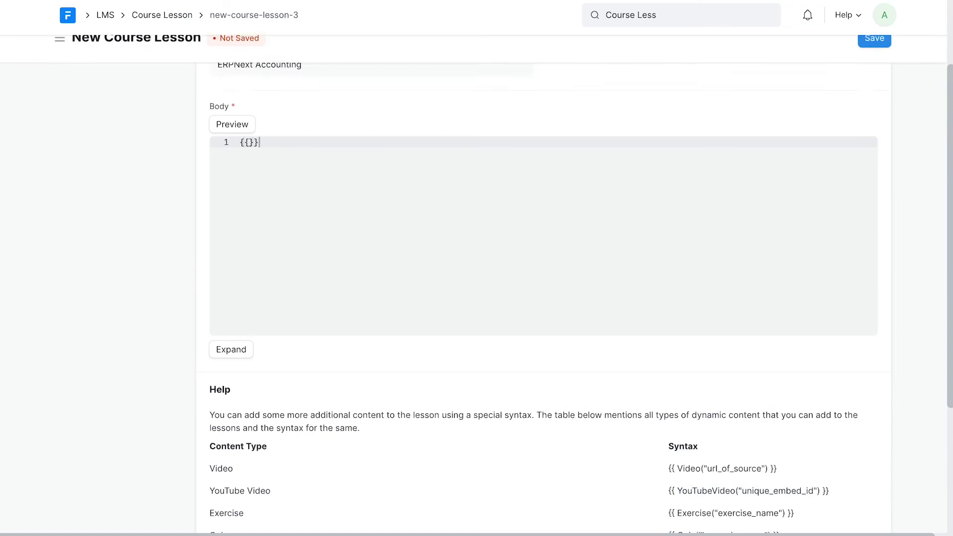
type("YouTubeVideo")
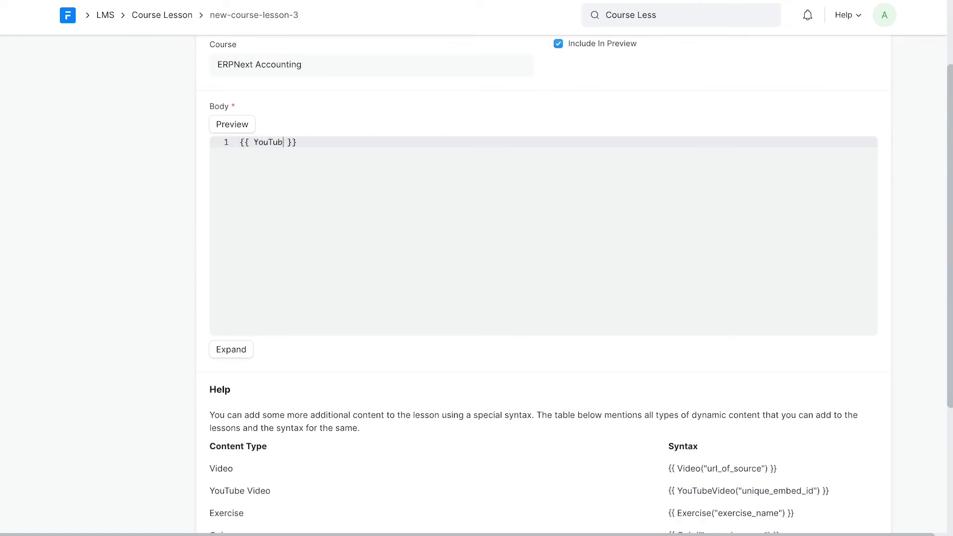
type("()")
type("\"")
type("7534J0shNHM")
- Paste the Chart of Accounts explanation, separate its paragraphs with blank lines, and save the lesson
key("Return")
key("Return")
type("The Chart of Accounts is the blueprint of the accounts in your organization. The overall structure of your Chart of Accounts is based on a system of double-entry accounting that has become a standard all over the world to quantify how a company is doing financially. Chart of Accounts is a tree view of the names of the Accounts (Ledgers and Groups) that a Company requires to manage its books of accounts. ERPNext sets up a simple chart of accounts for each Company you create, but you can modify it according to your needs and legal requirements. For each company, the Chart of Accounts signifies the way to classify the accounting entries, mostly based on statutory (tax, compliance to government regulations) requirements.")
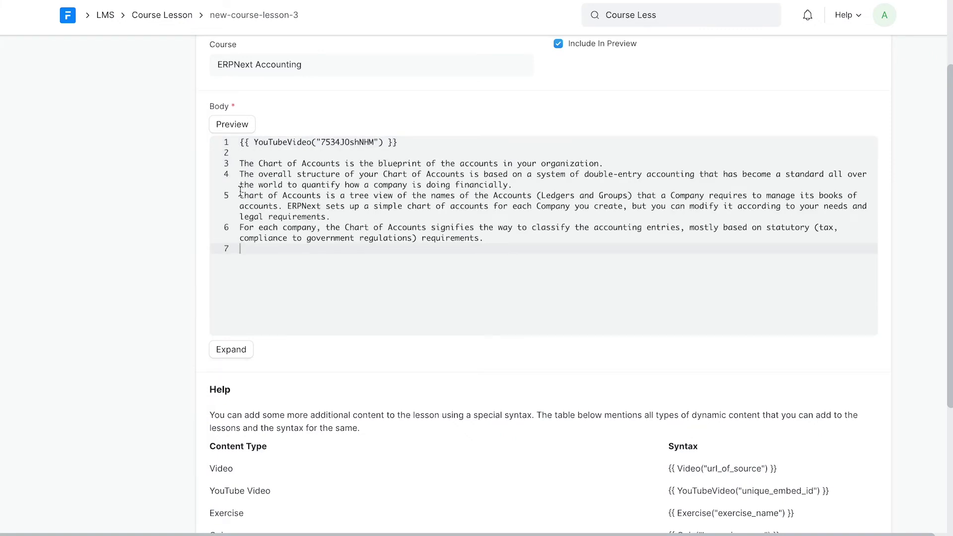
left_click(240, 175)
key("Return")
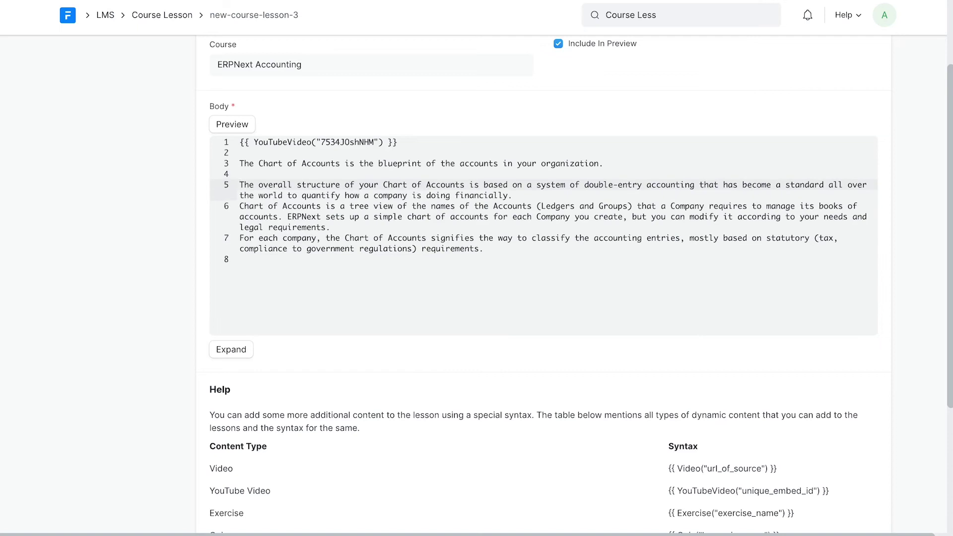
left_click(241, 206)
key("Return")
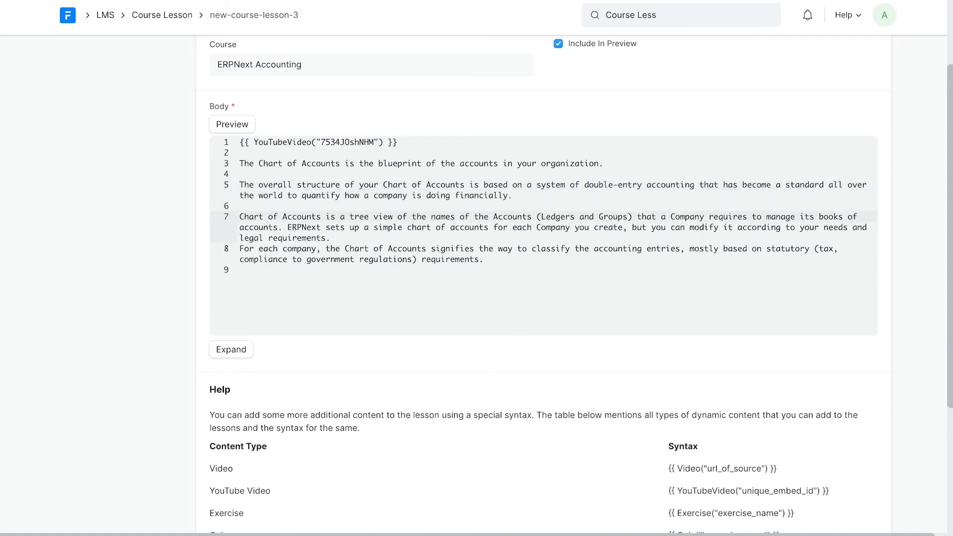
left_click(240, 249)
key("Return")
scroll(808, 63, "up", 3)
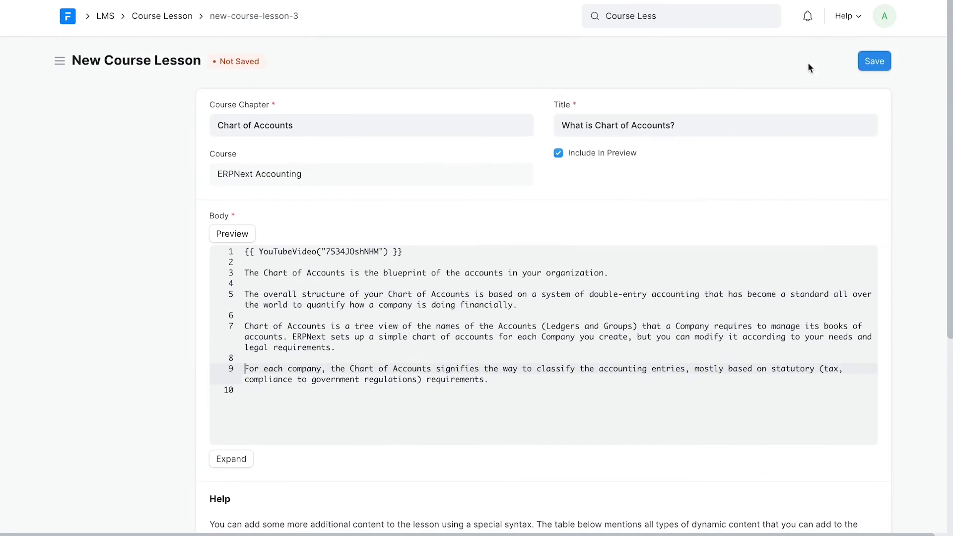
left_click(875, 59)
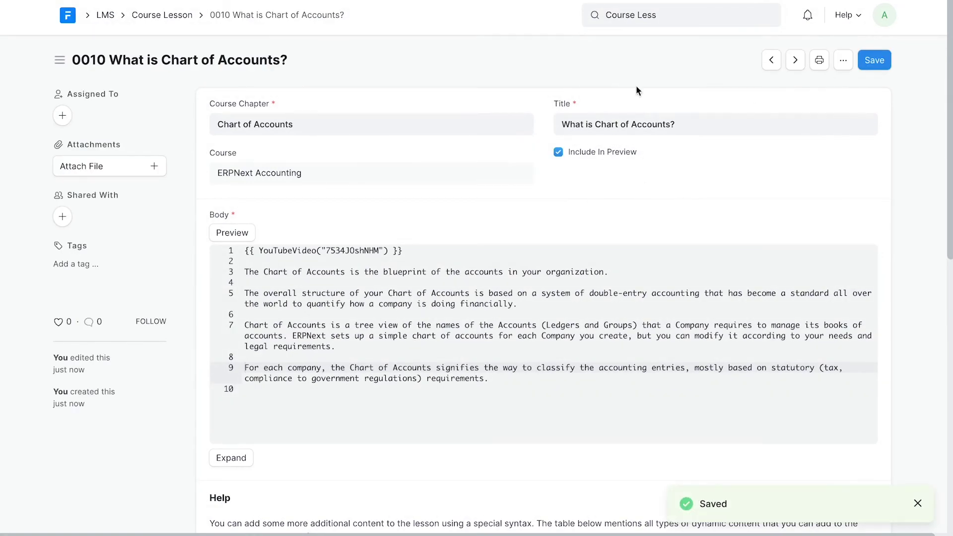
- Search 'chapter' and open the Chart of Accounts course chapter
left_click(641, 18)
type("Course Less")
key("BackSpace")
key("BackSpace")
key("BackSpace")
key("BackSpace")
type("chapter")
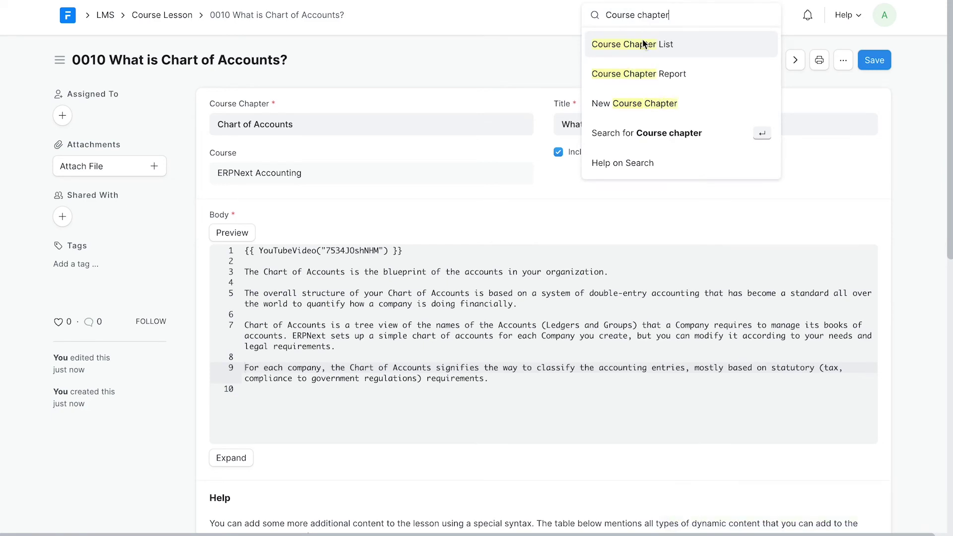
left_click(642, 42)
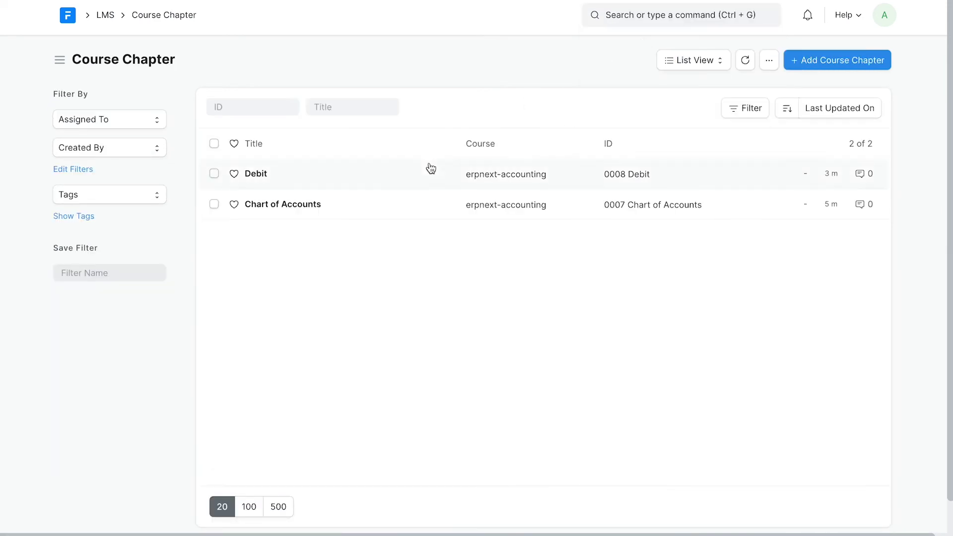
left_click(393, 214)
- Add lesson 'What is Chart of Accounts?' as a new row and save the chapter
scroll(395, 217, "down", 2)
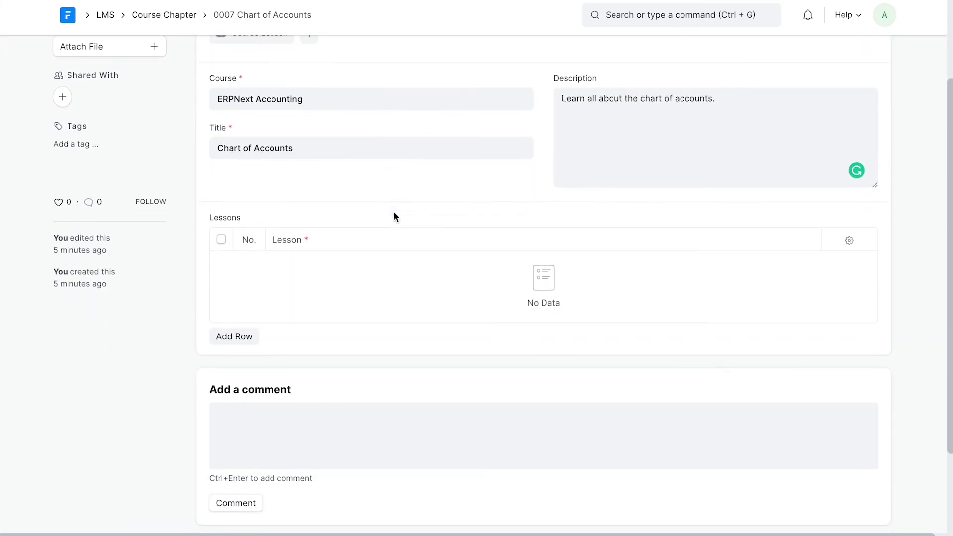
left_click(239, 337)
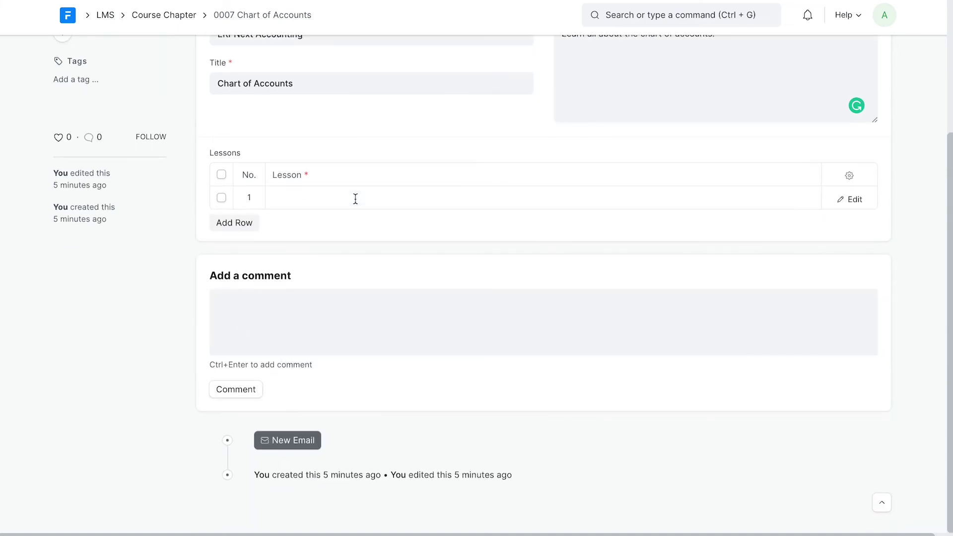
left_click(356, 198)
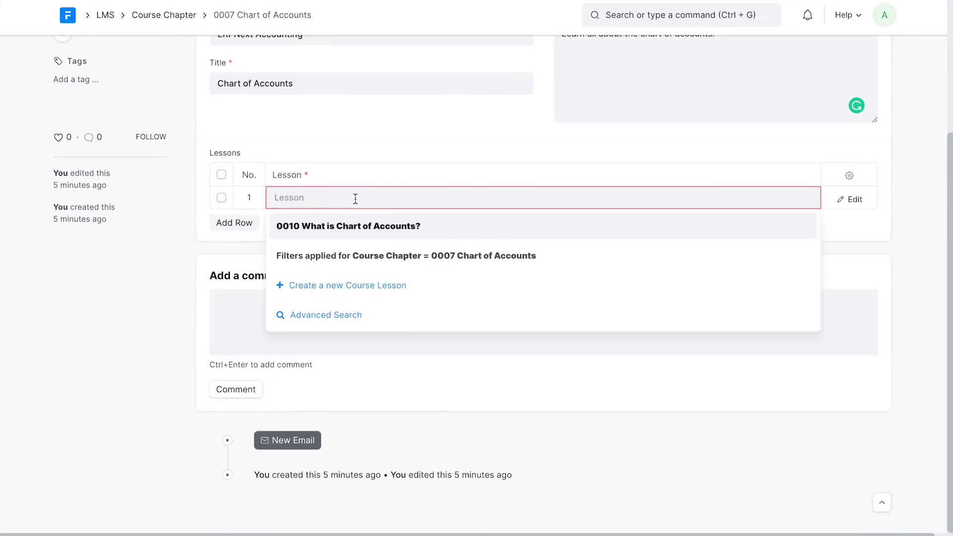
left_click(358, 224)
scroll(567, 241, "up", 1)
scroll(567, 242, "up", 2)
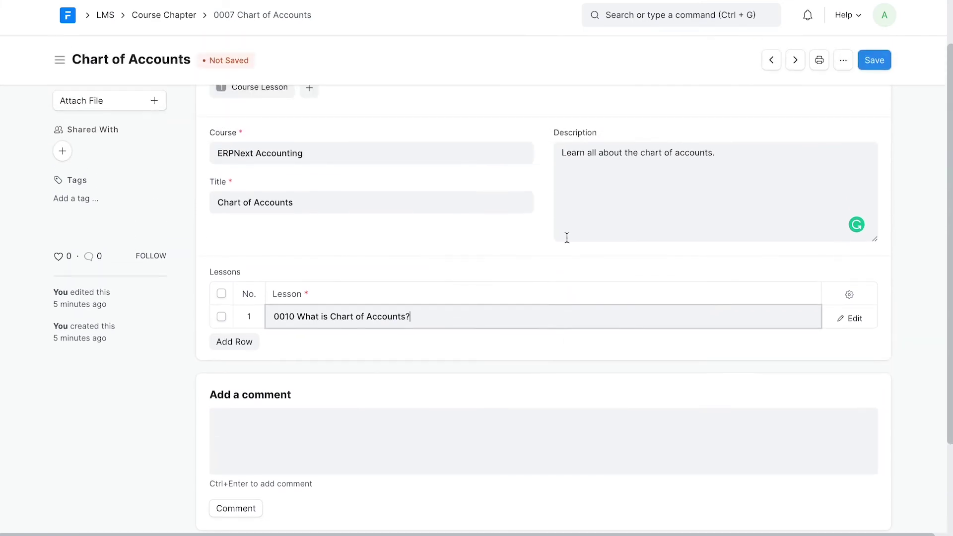
scroll(567, 238, "up", 2)
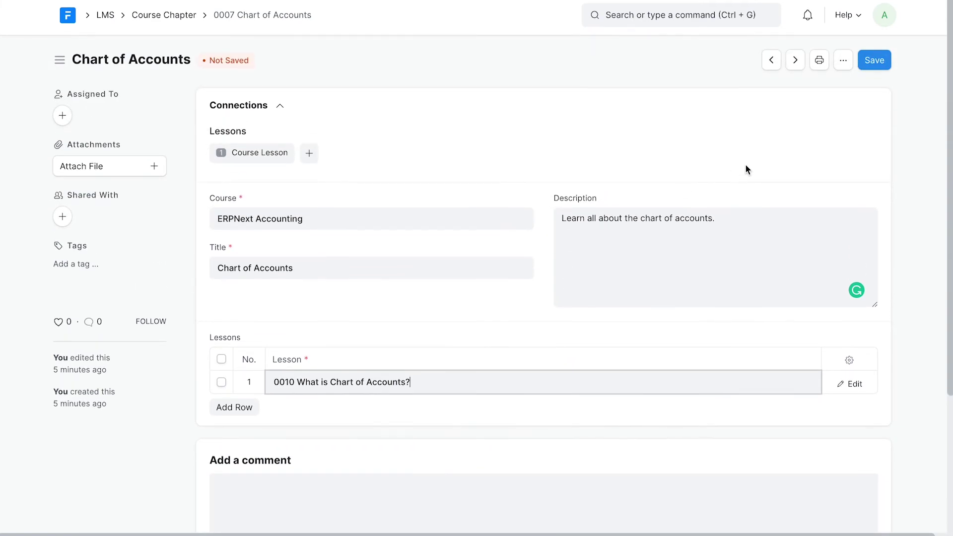
left_click(869, 60)
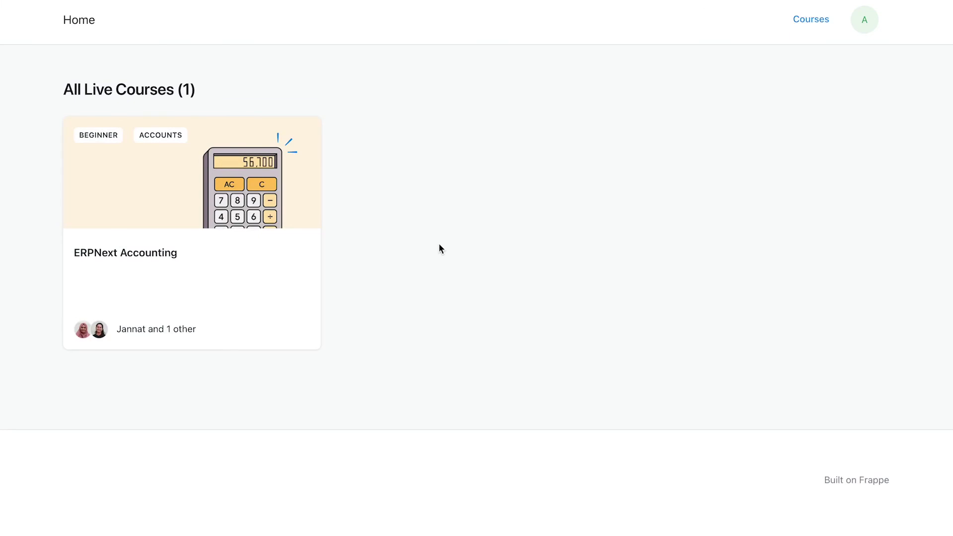
- Open the ERPNext Accounting course on the LMS site and expand the Debit chapter
left_click(226, 271)
scroll(226, 271, "down", 2)
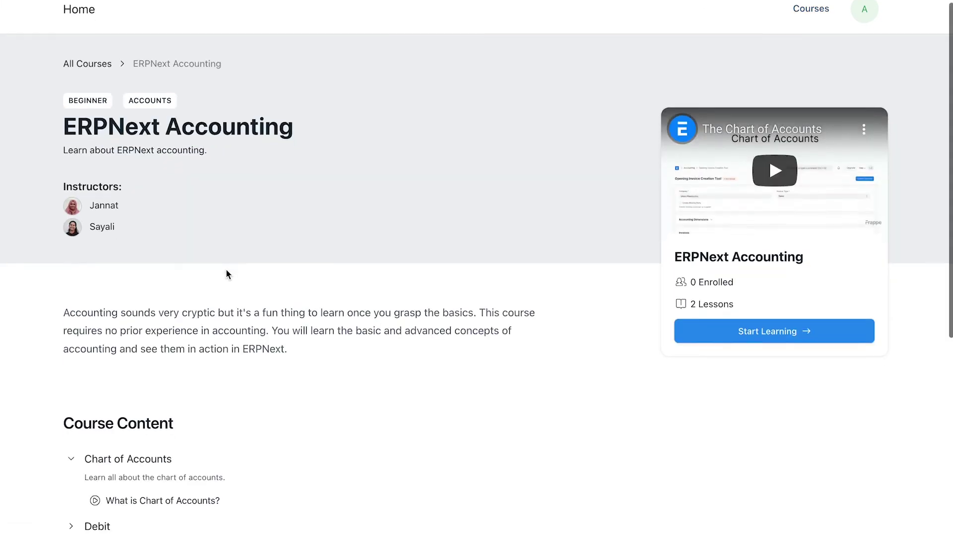
scroll(226, 273, "down", 3)
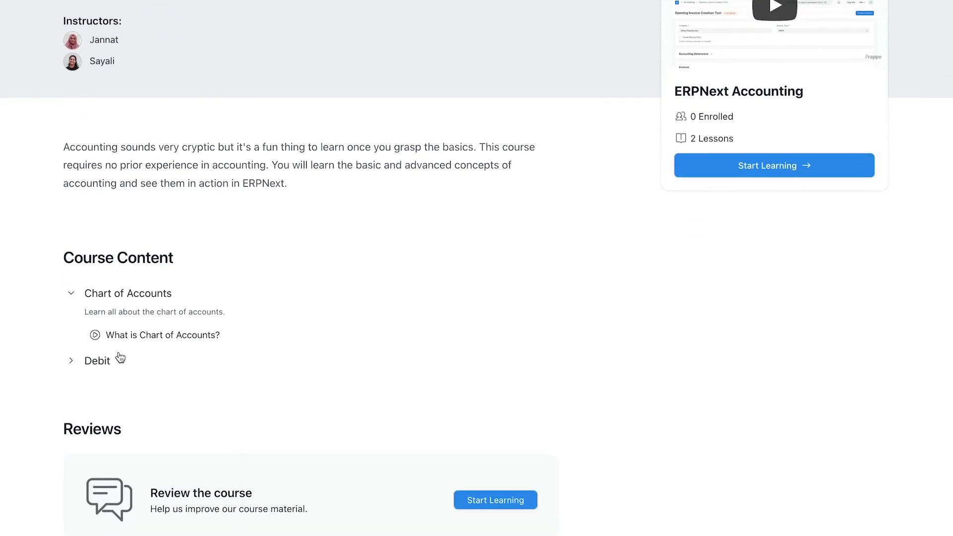
left_click(107, 362)
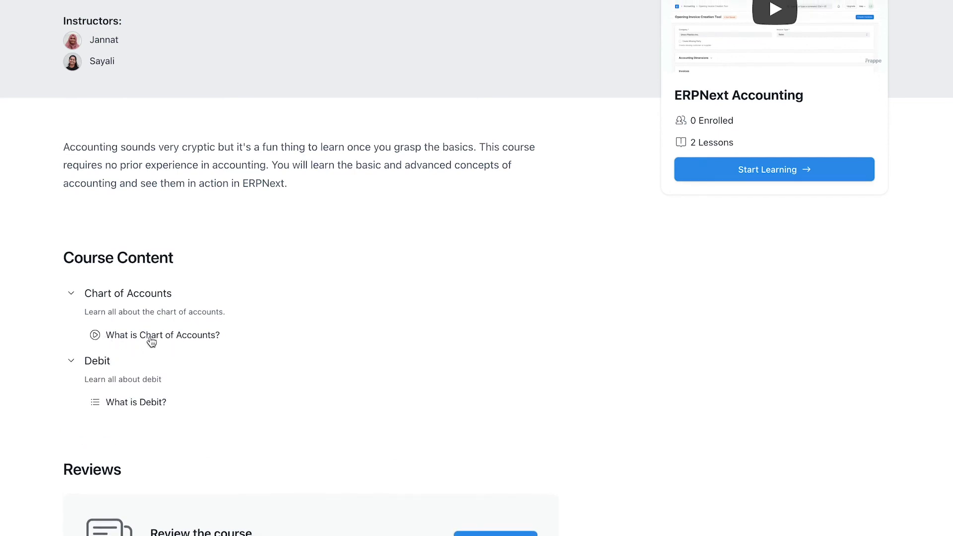
- Open 'What is Chart of Accounts?' and scroll through its embedded video and paragraphs
left_click(197, 338)
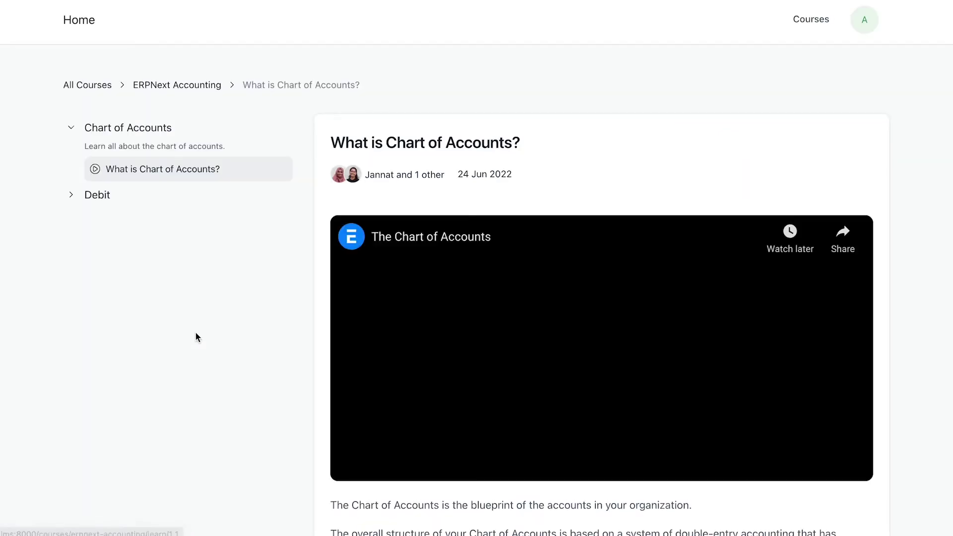
scroll(197, 337, "down", 3)
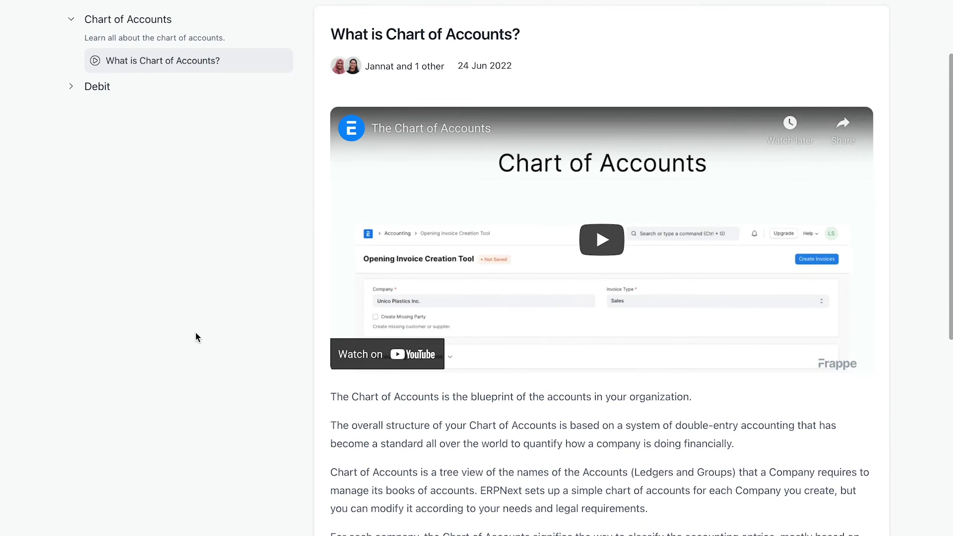
scroll(195, 335, "down", 3)
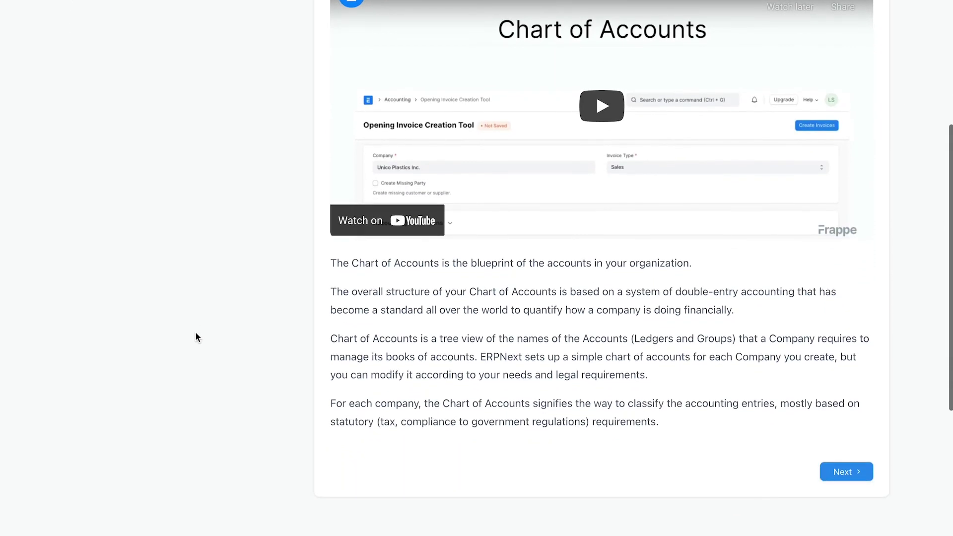
scroll(195, 337, "up", 5)
scroll(195, 337, "up", 3)
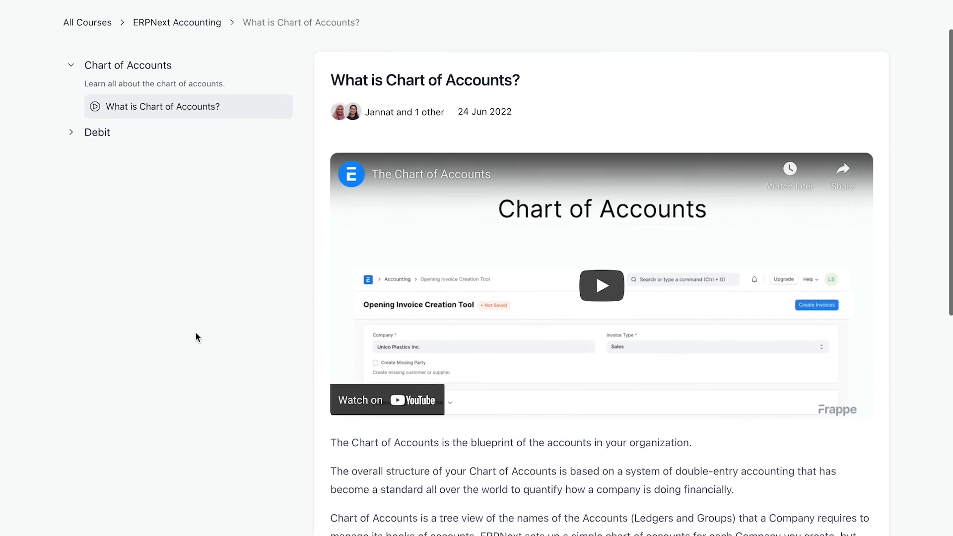
scroll(195, 337, "down", 1)
scroll(196, 335, "down", 2)
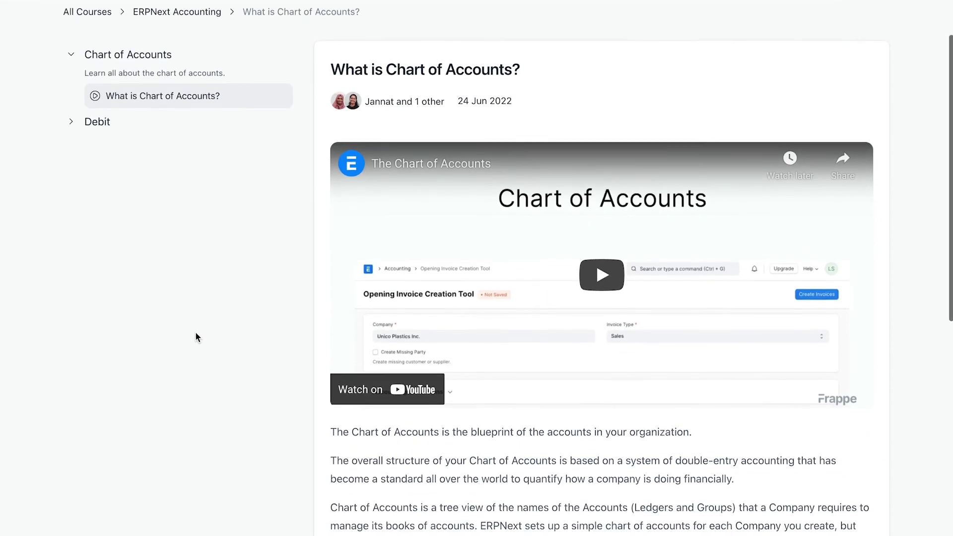